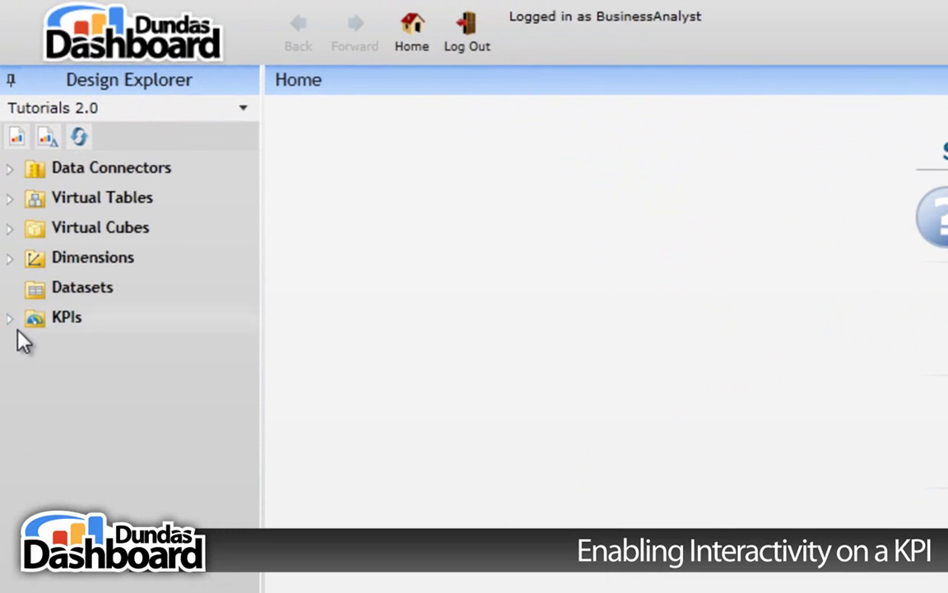
Step: Copy KPI 3.2.1 and paste a duplicate into the KPIs folder
click(9, 318)
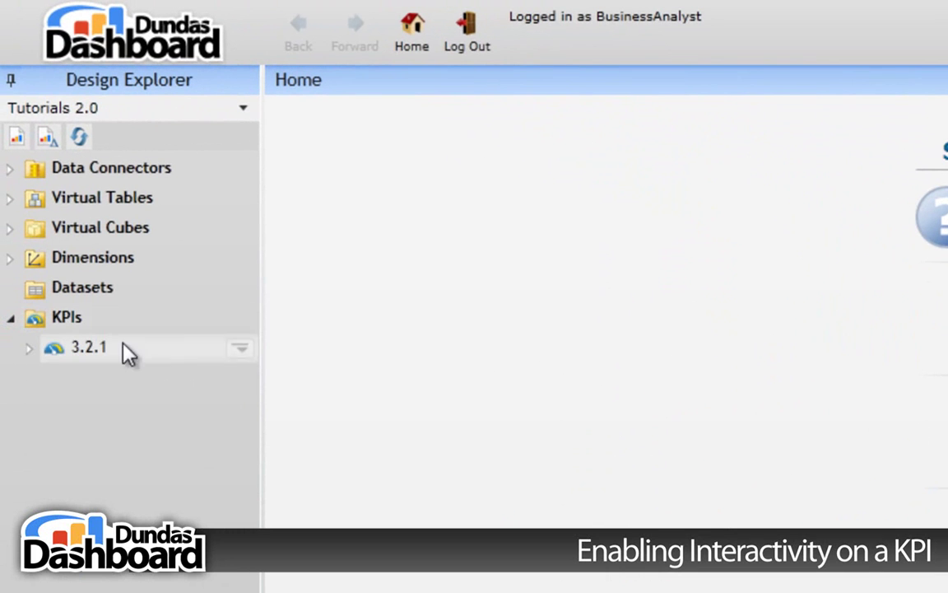
click(240, 354)
click(289, 409)
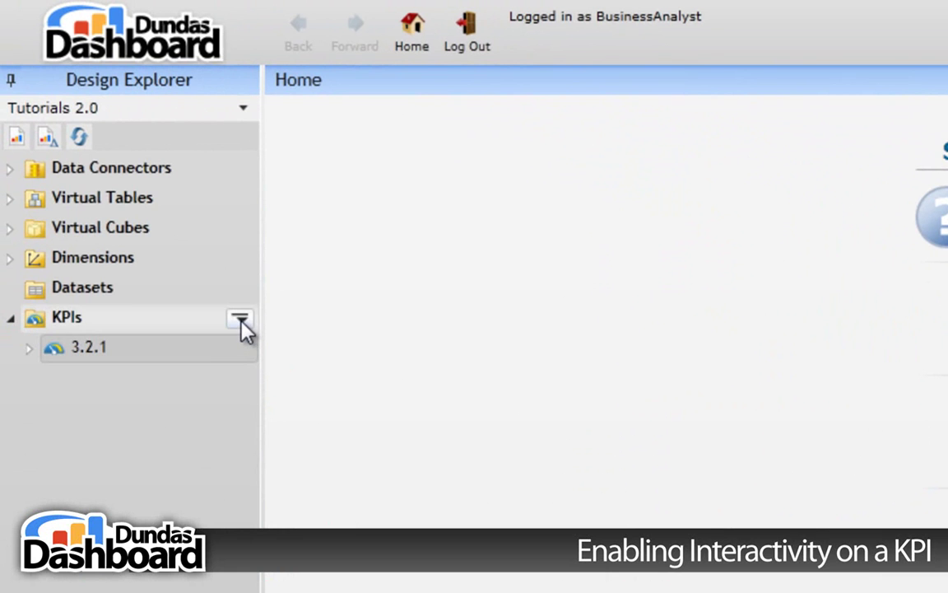
click(240, 320)
click(269, 431)
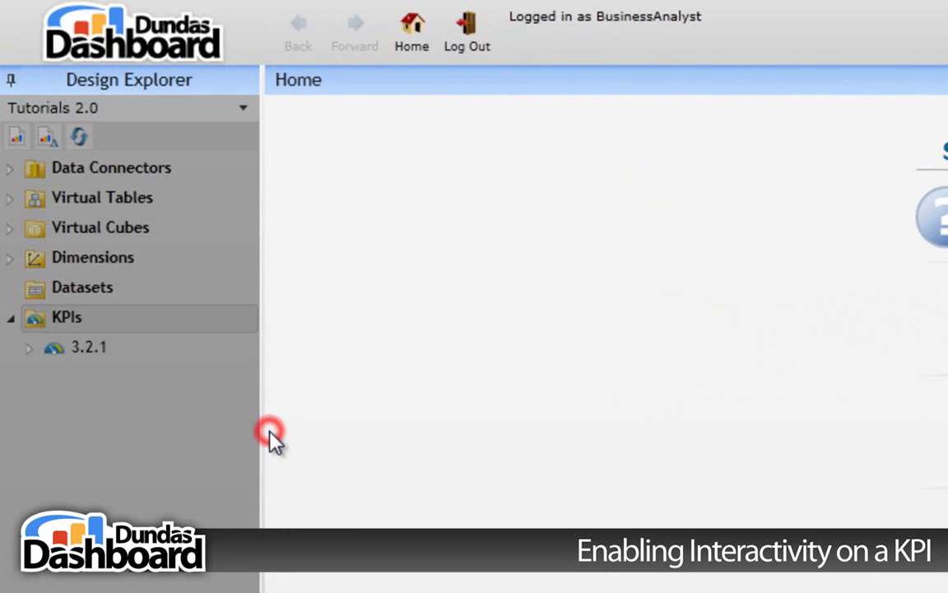
Step: Rename the pasted copy to 3.2.2
click(240, 380)
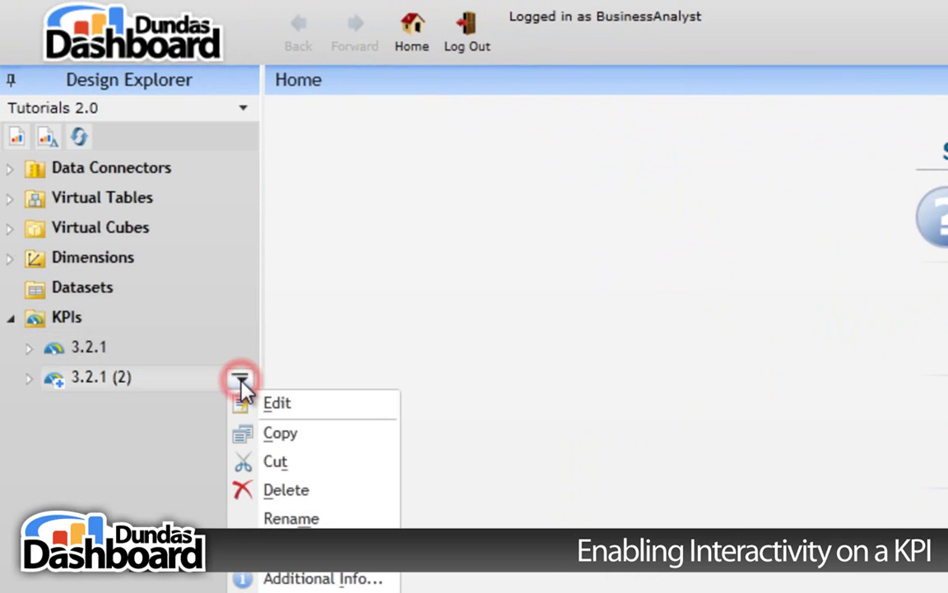
click(292, 519)
text(3.2.2)
key(Return)
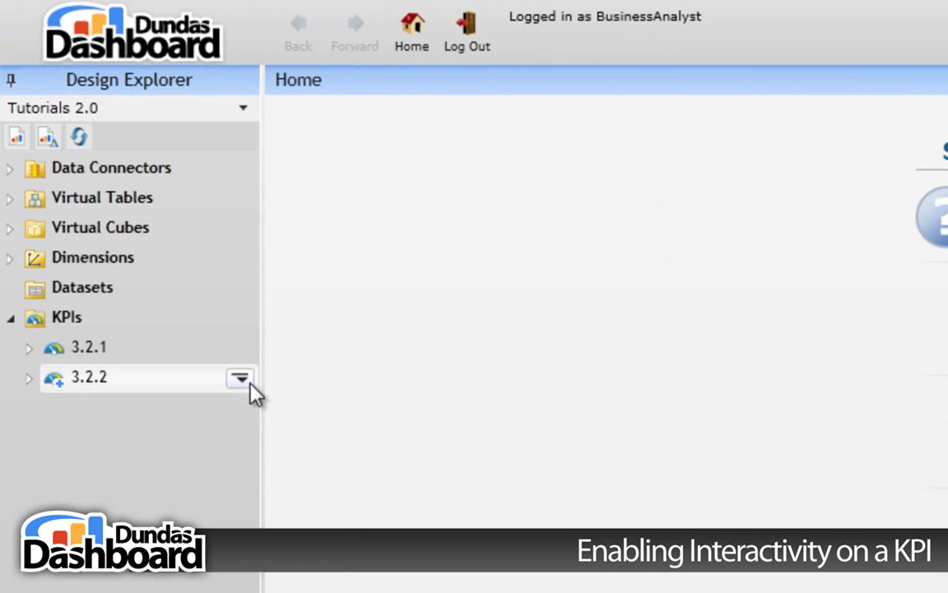
click(242, 382)
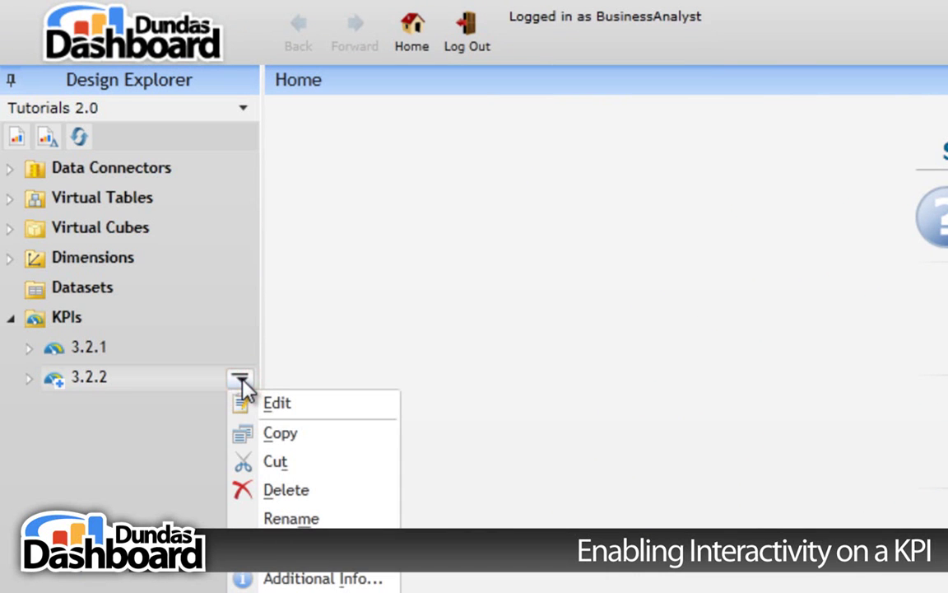
Step: Edit KPI 3.2.2 and show its Dimensions page with the Month DateTime field
click(274, 406)
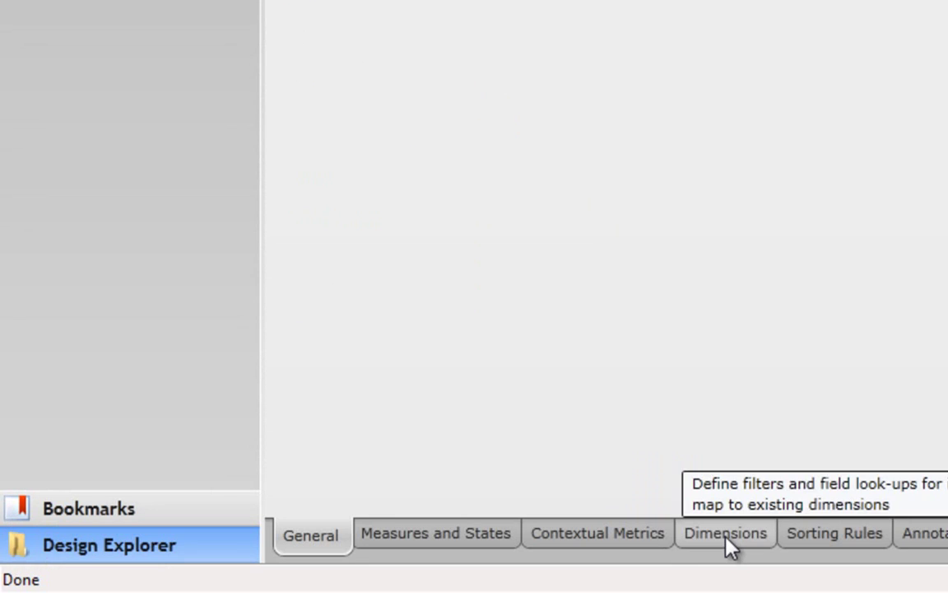
click(727, 543)
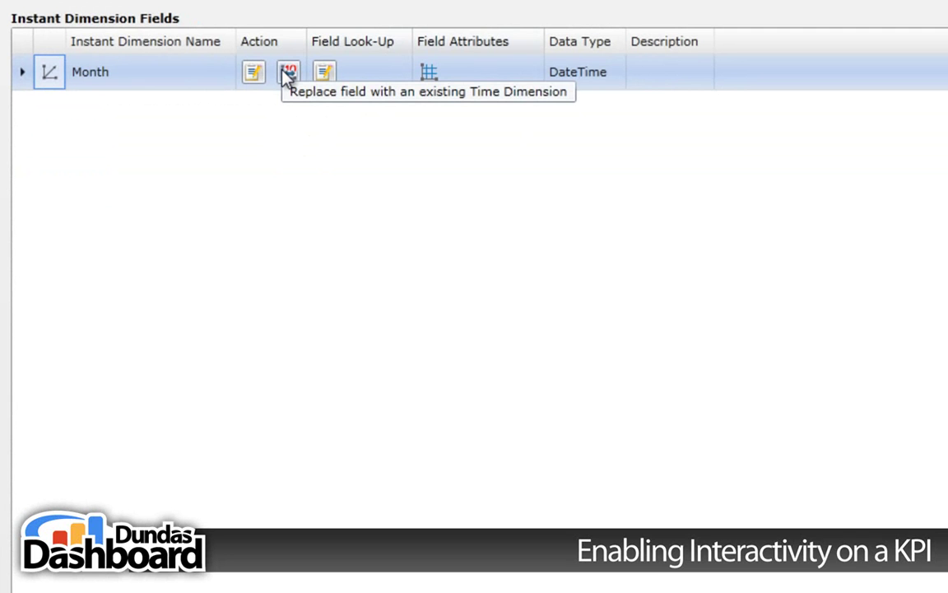
Step: Replace Month with time dimension 3.1.2, previewing its year and month hierarchy
click(287, 74)
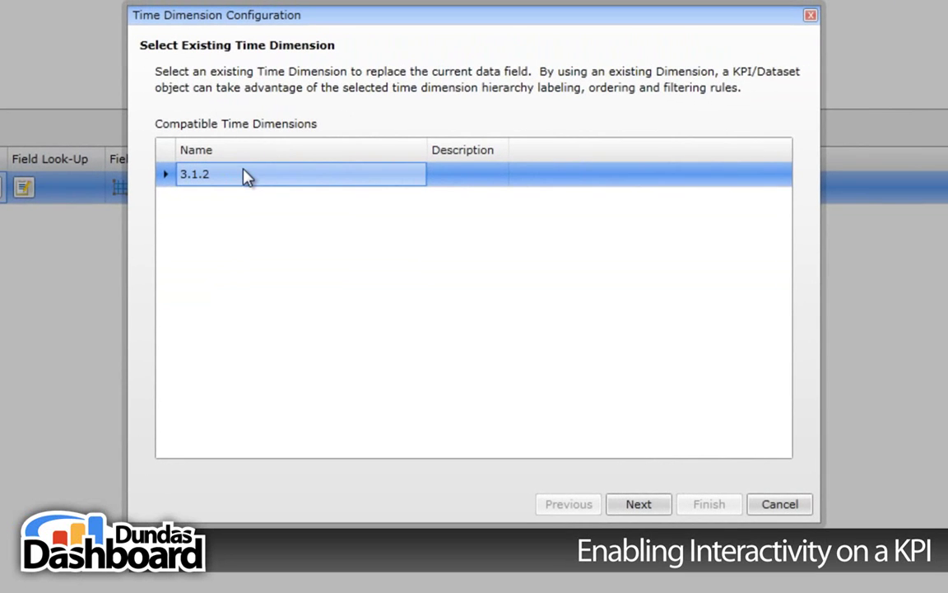
click(246, 176)
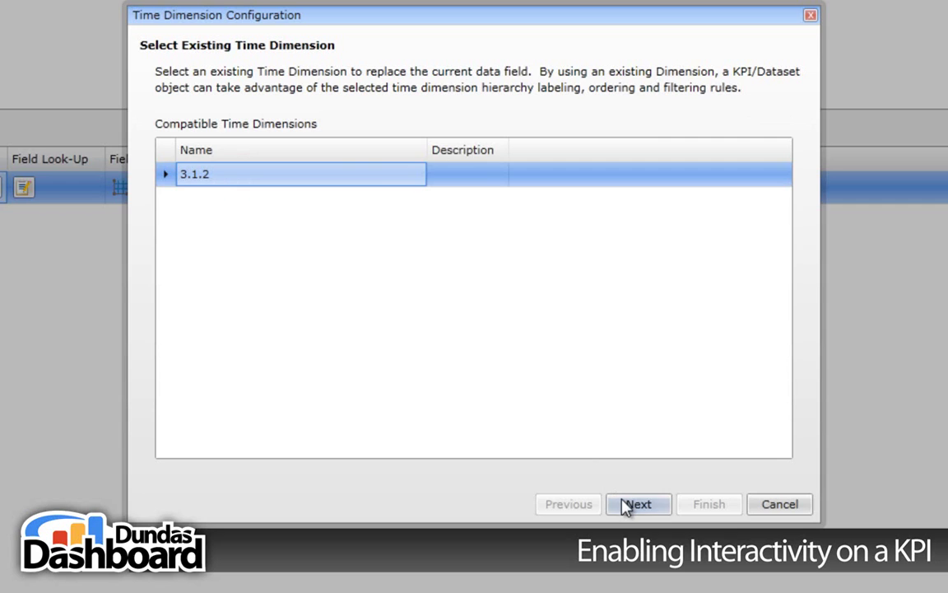
click(626, 505)
click(161, 277)
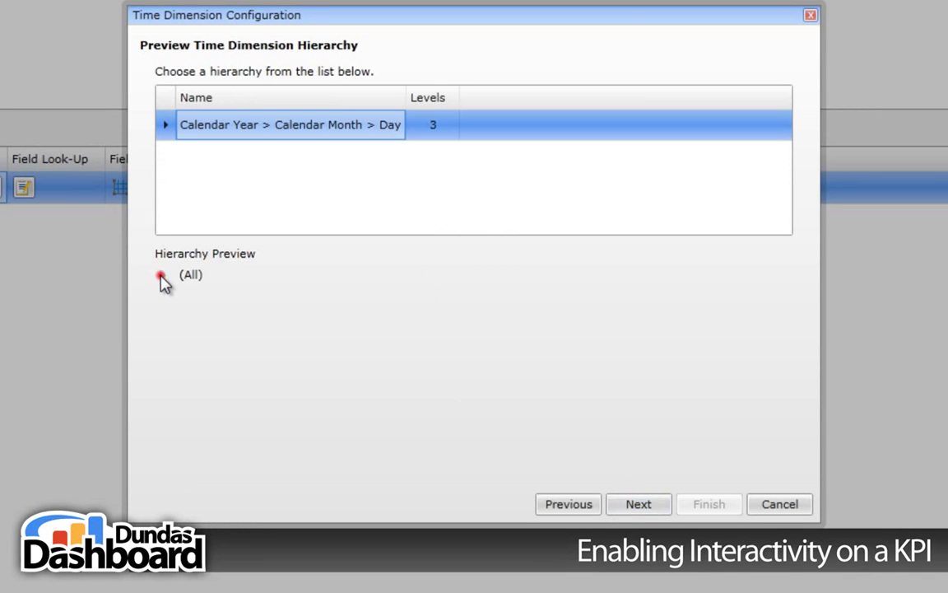
click(178, 322)
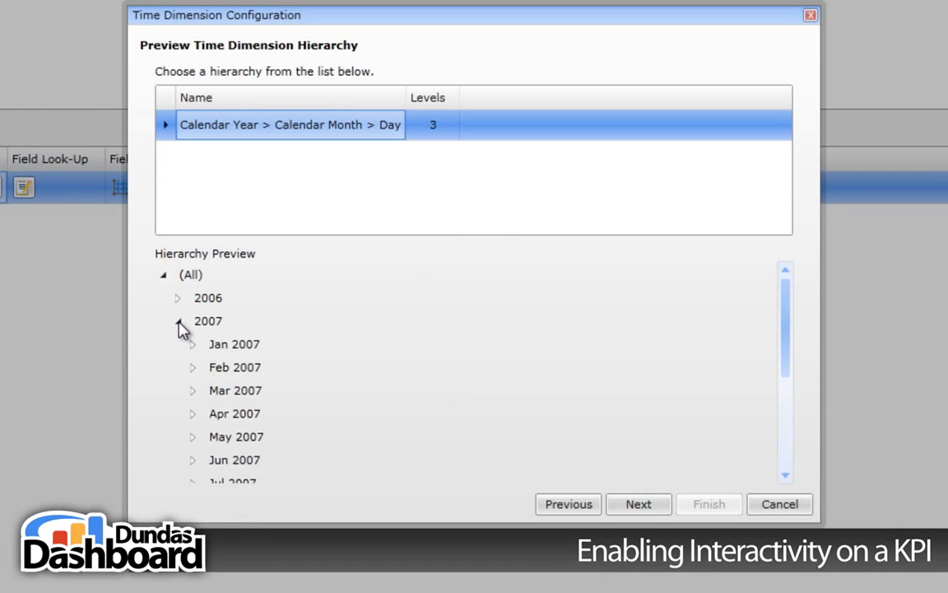
click(179, 323)
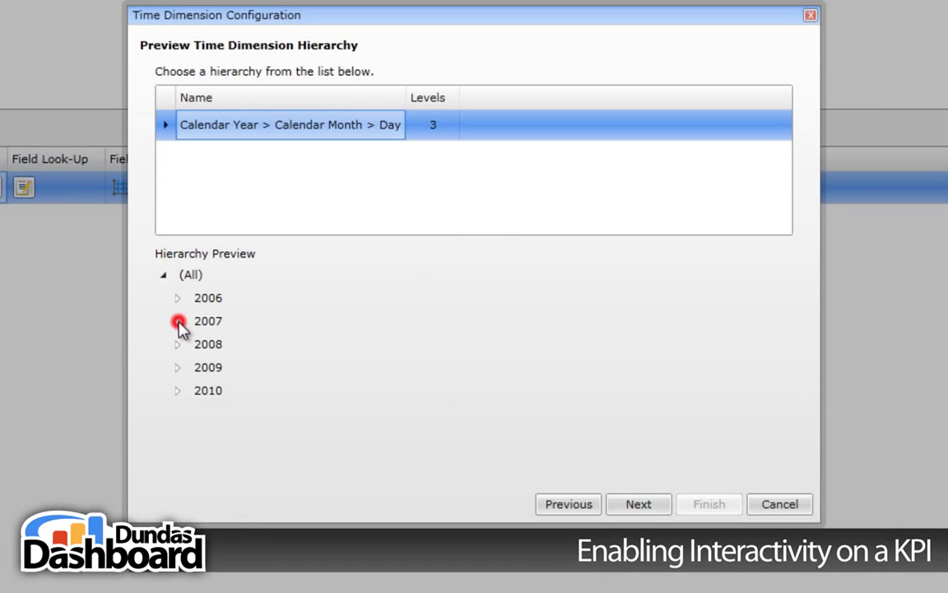
click(166, 275)
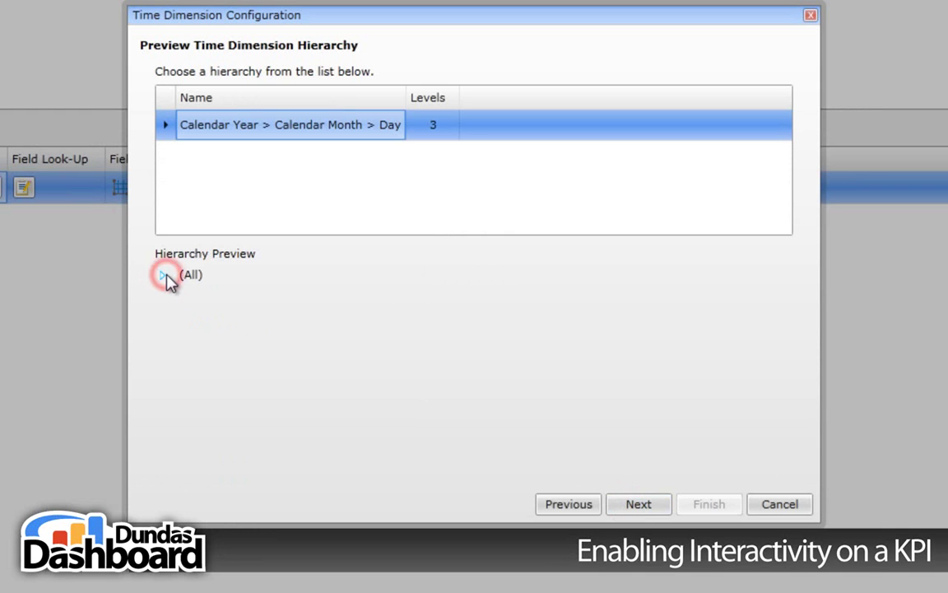
click(635, 505)
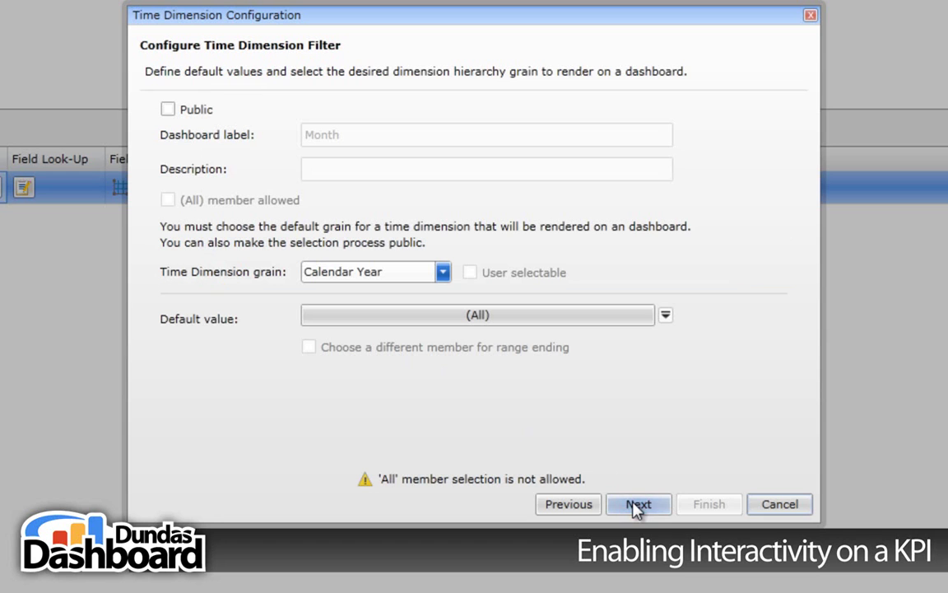
Step: Make the Month time filter public with a Calendar Month grain
click(168, 110)
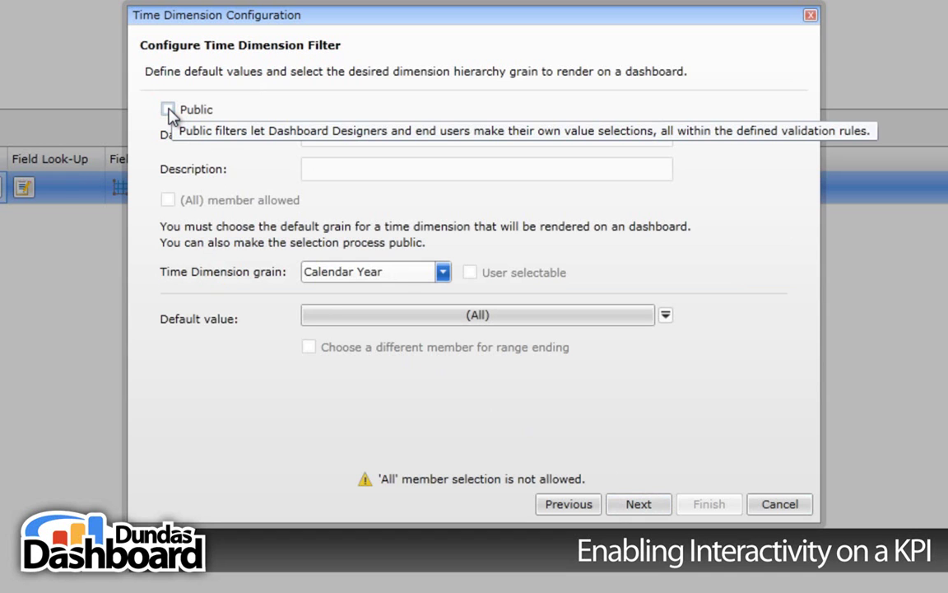
click(168, 110)
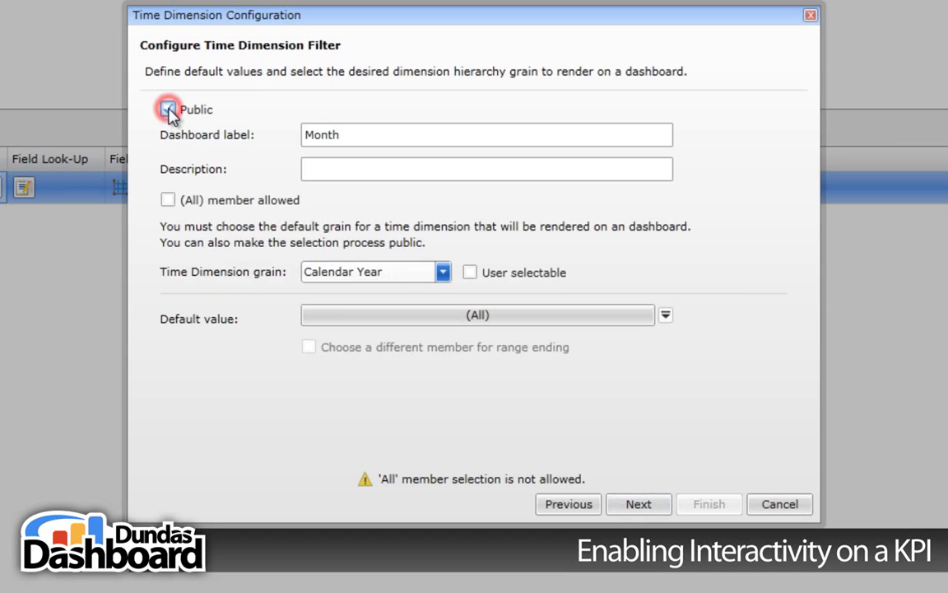
click(443, 272)
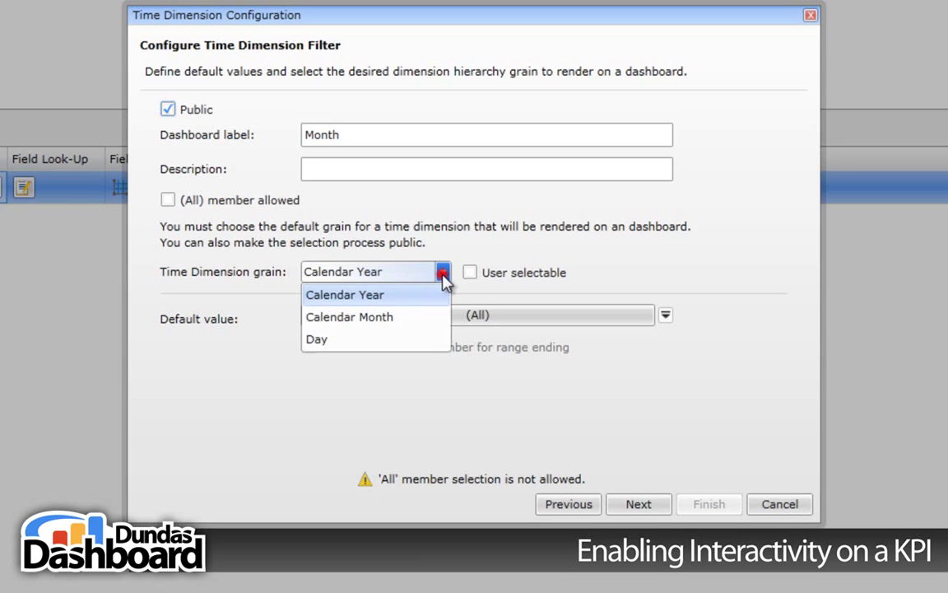
click(387, 317)
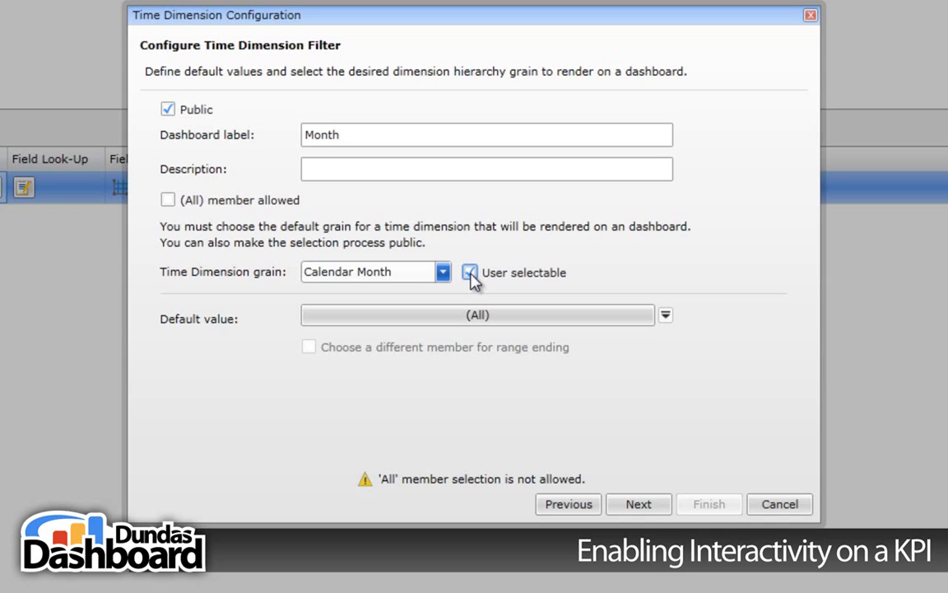
Step: Set the filter's default range from Jan 2006 to End of today
click(474, 324)
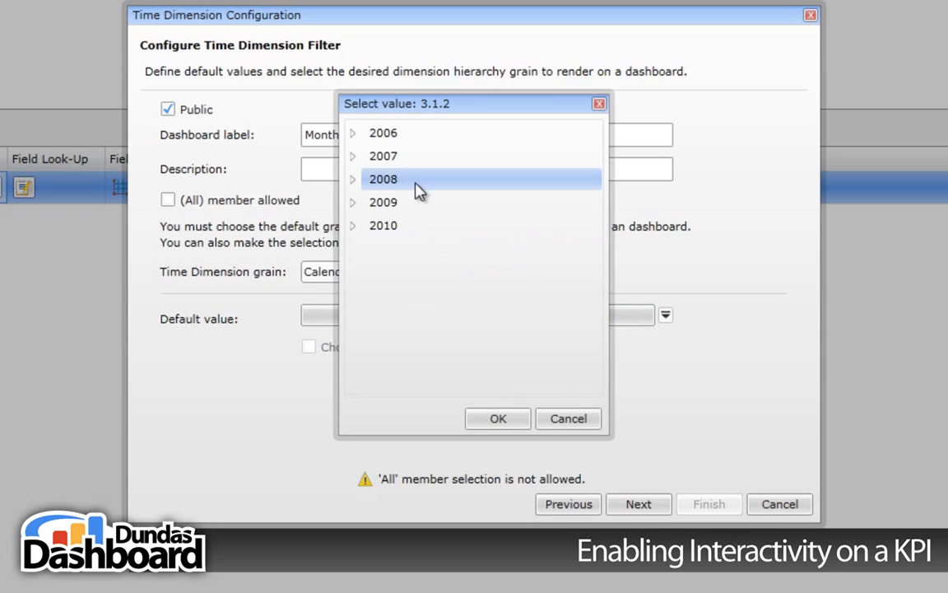
click(352, 135)
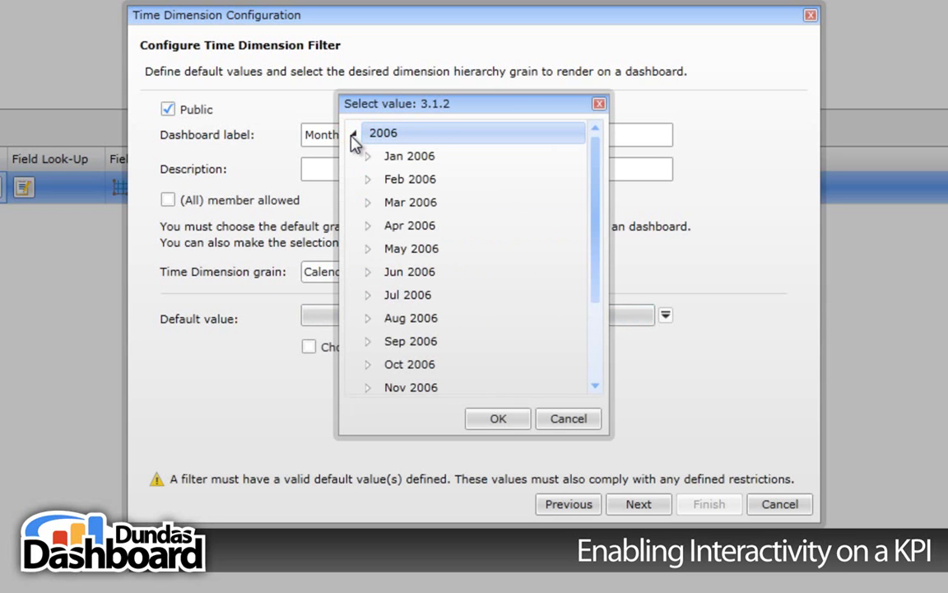
click(401, 162)
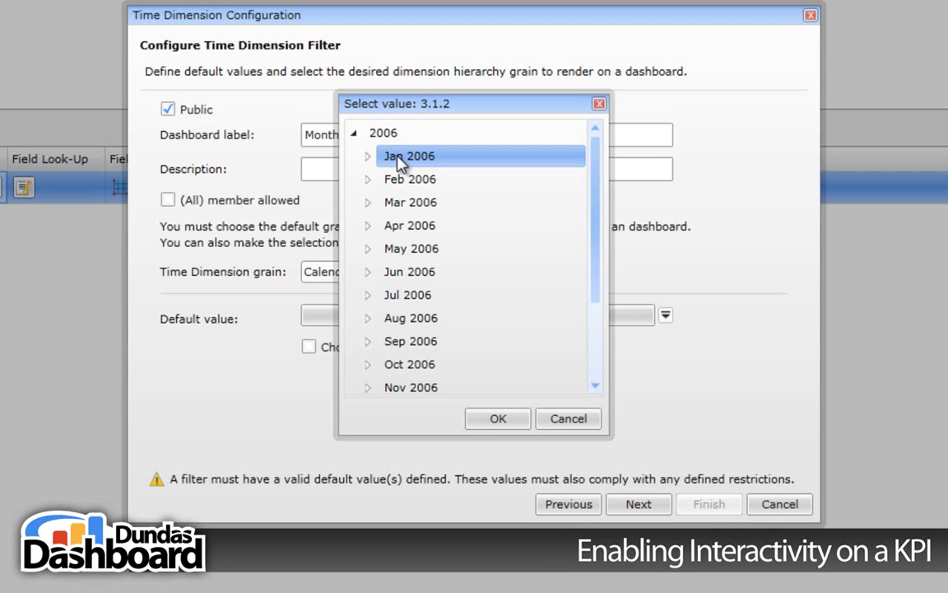
click(497, 418)
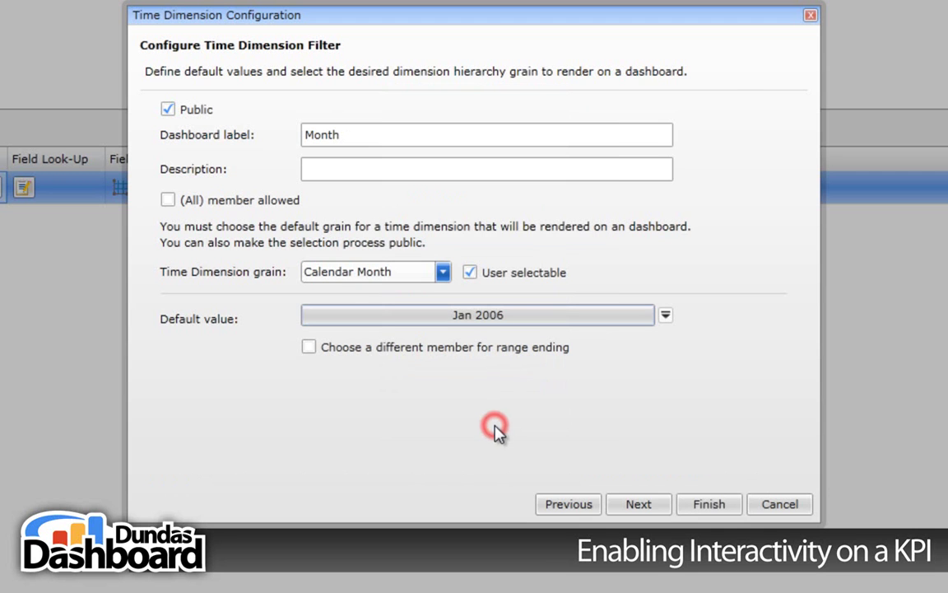
click(308, 347)
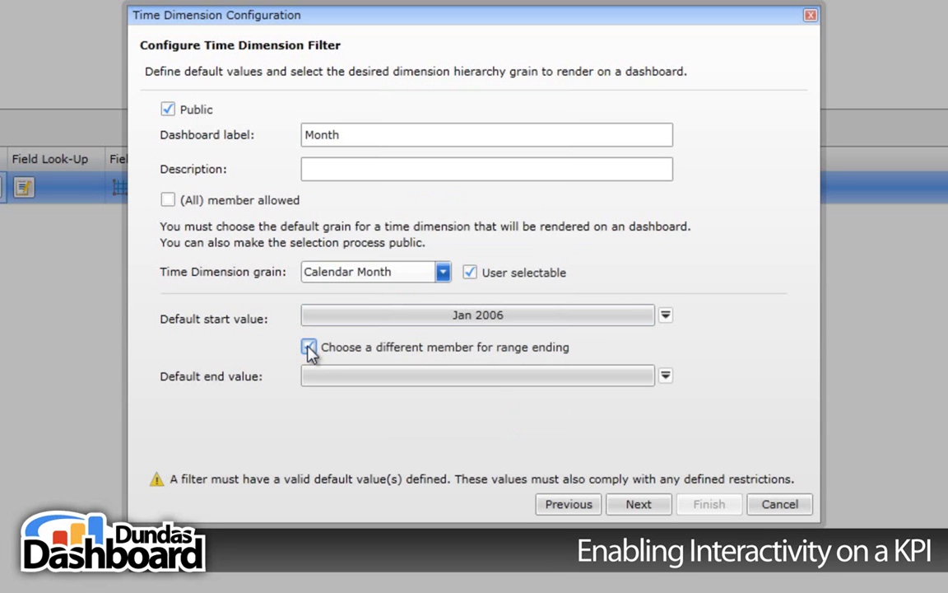
click(665, 376)
click(713, 416)
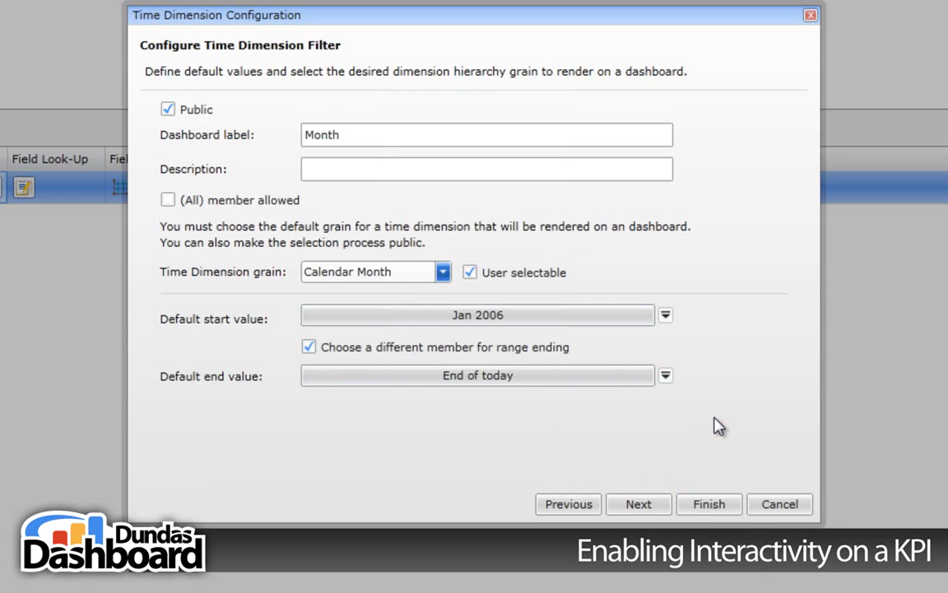
Step: Skip filter value validation and finish, adding 3.1.2 as the KPI's dimension
click(639, 506)
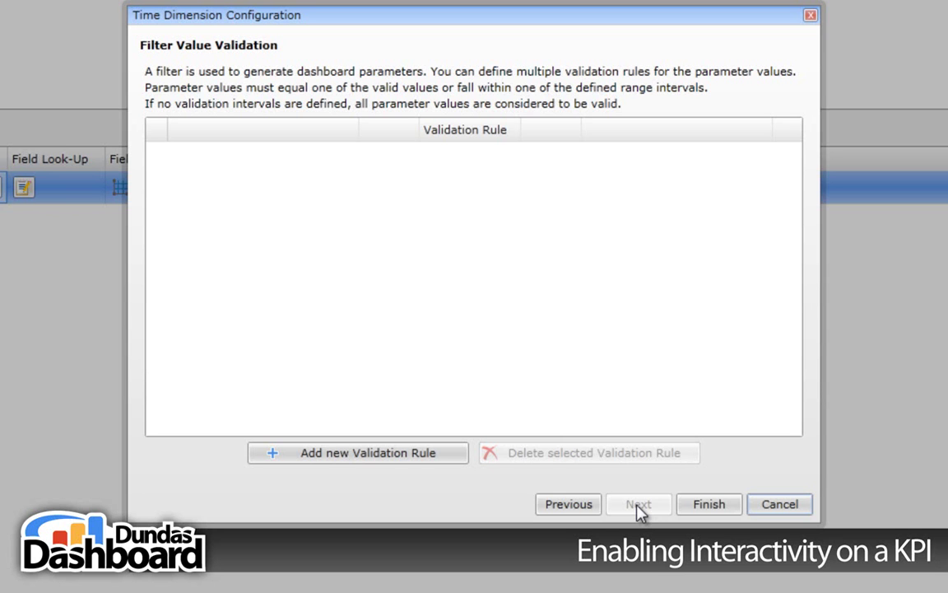
click(698, 504)
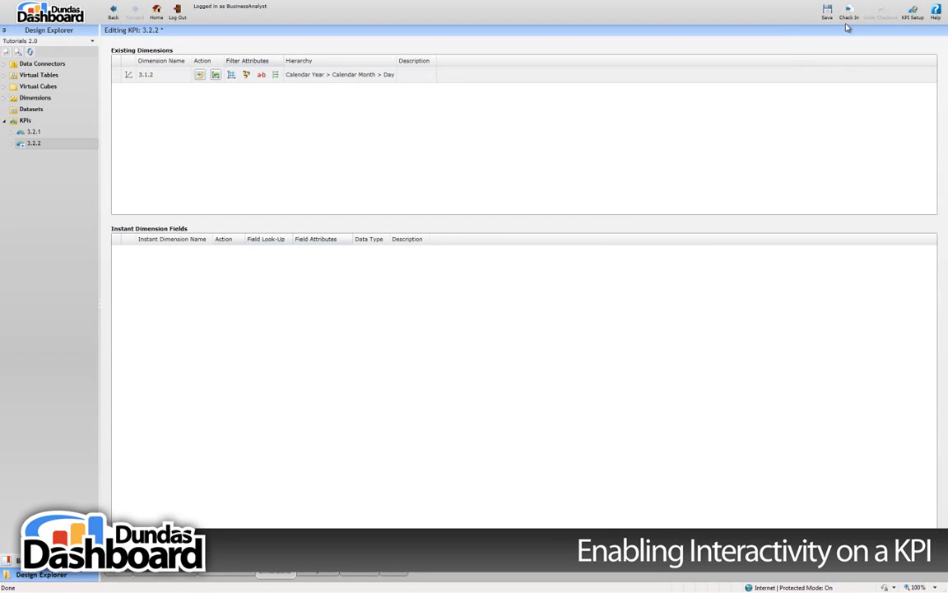
Step: Check in KPI 3.2.2 and confirm the check-in dialog
click(849, 17)
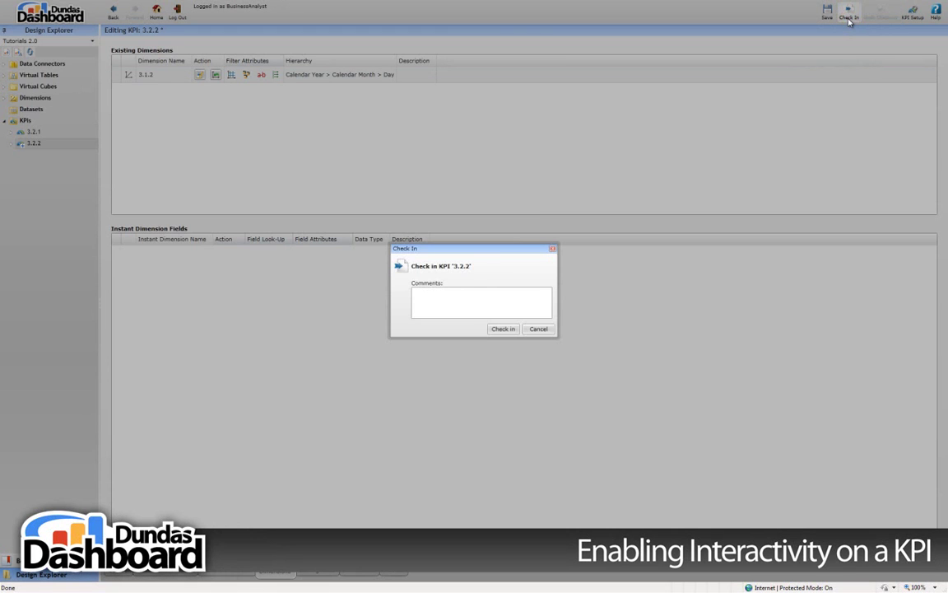
click(503, 329)
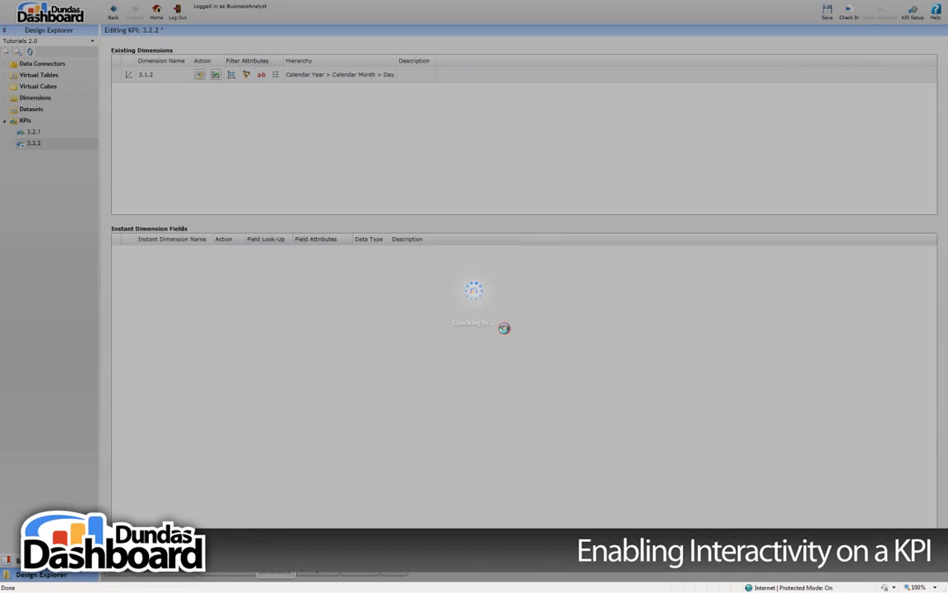